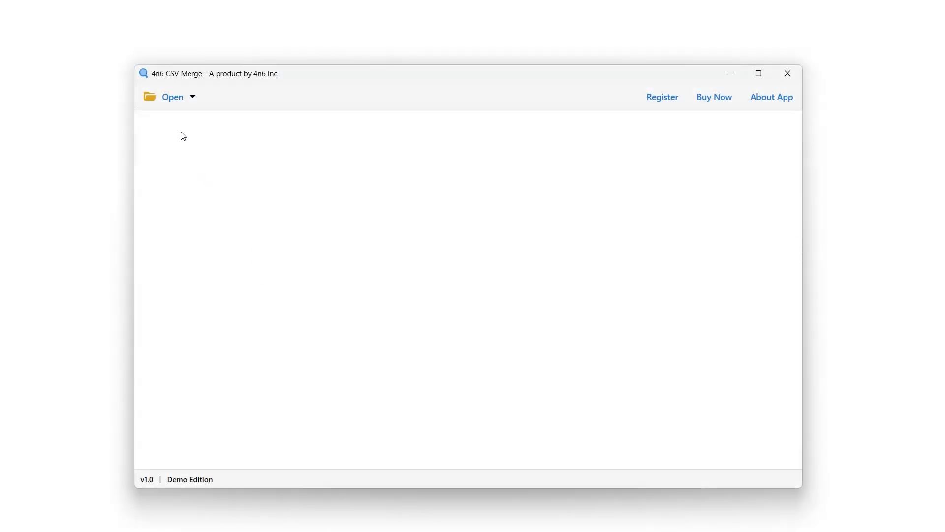
# Step: Load the CSV Files folder from New Volume (D:) for merging
pyautogui.click(170, 110)
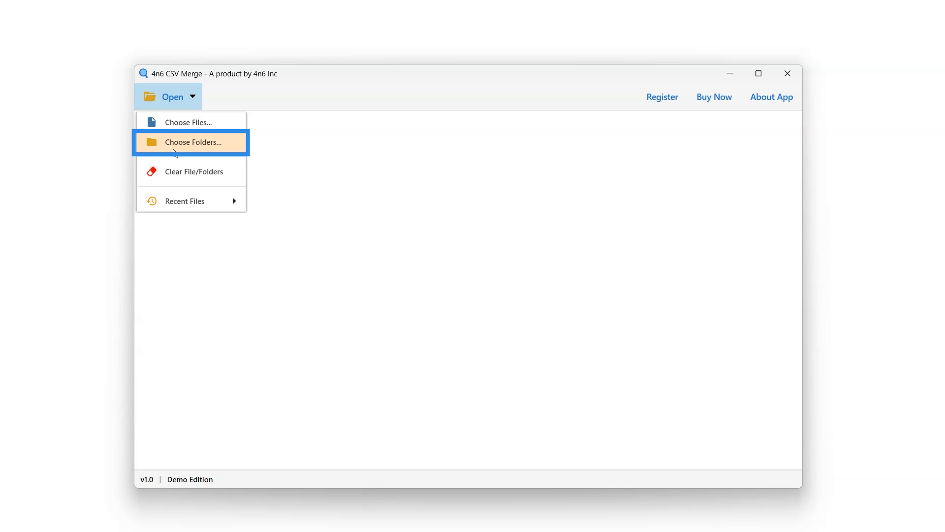
pyautogui.click(173, 150)
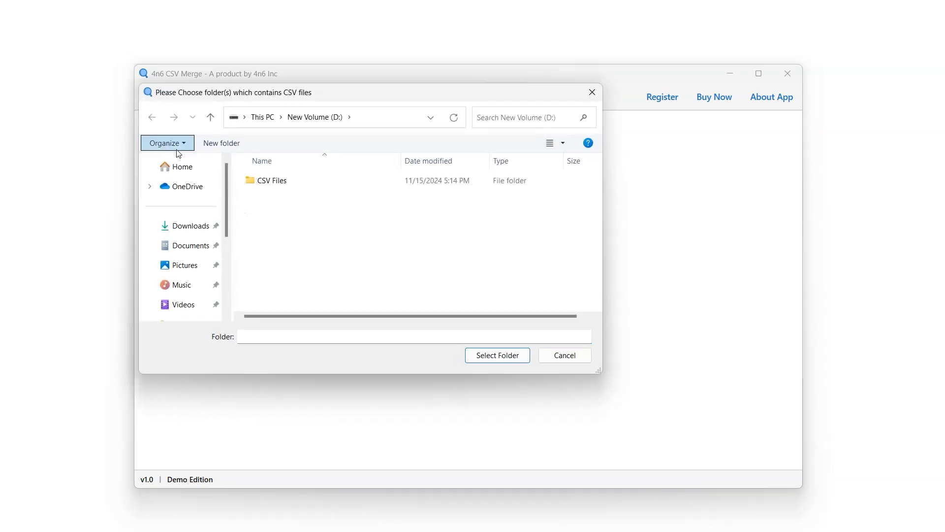
pyautogui.click(257, 183)
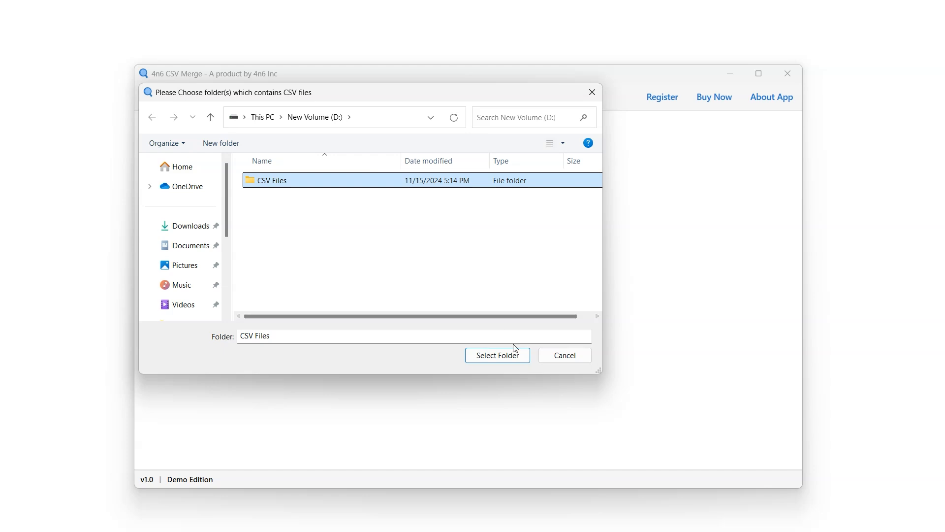
pyautogui.click(528, 355)
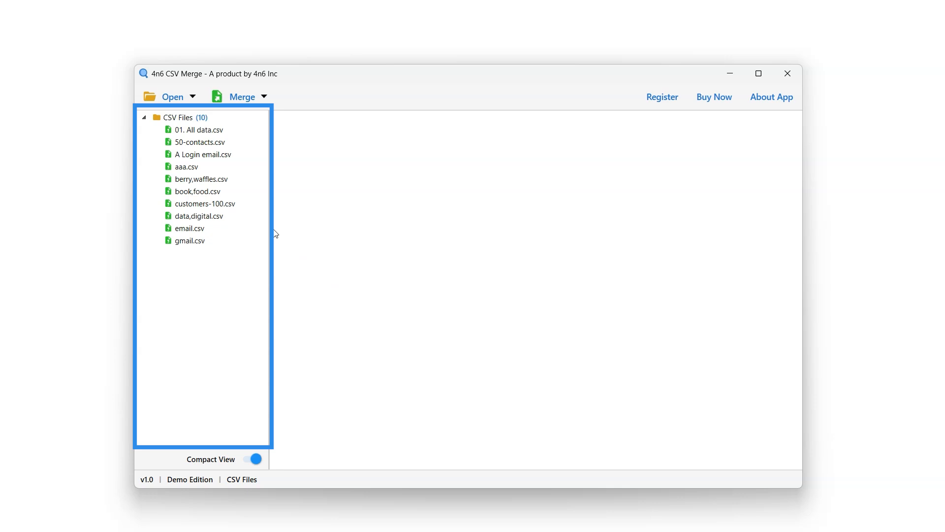
# Step: Preview the records of 50-contacts.csv and toggle its file-contains-header option, leaving it on with all columns selected for merging
pyautogui.click(214, 143)
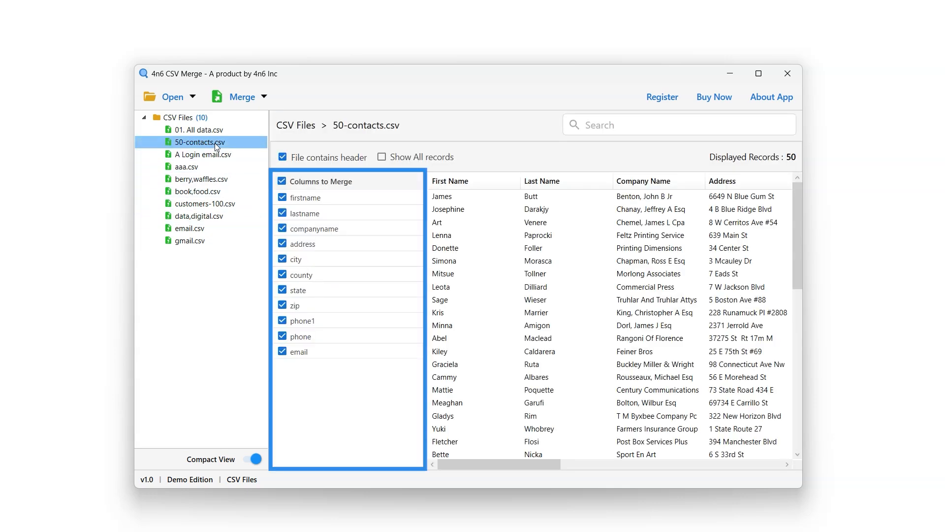
pyautogui.click(286, 159)
pyautogui.click(283, 157)
pyautogui.click(283, 157)
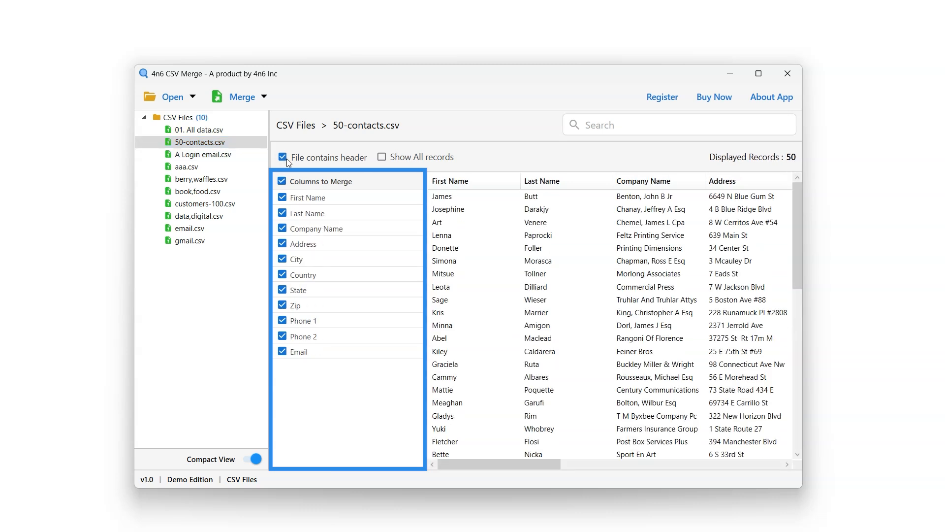
pyautogui.click(290, 185)
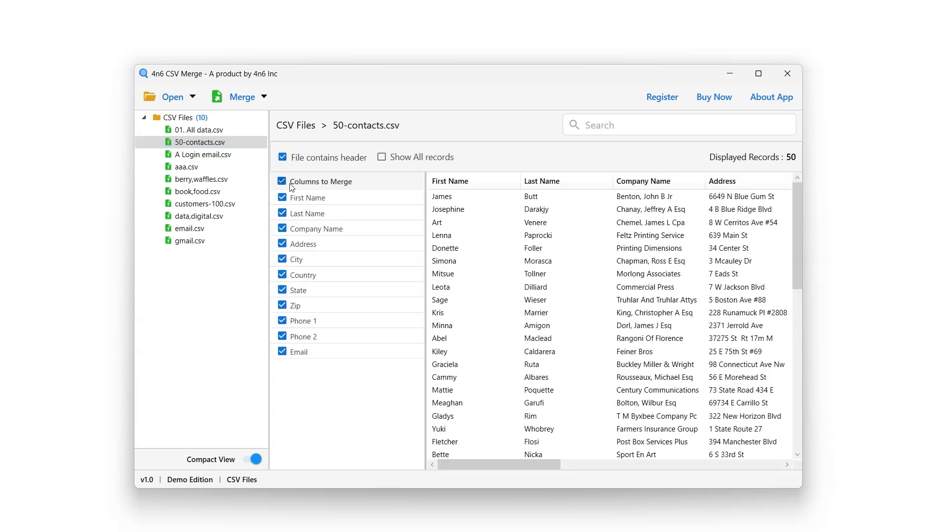
pyautogui.click(290, 186)
# Step: Open the advanced merge options for the loaded files and turn on deletion of old folders
pyautogui.click(264, 107)
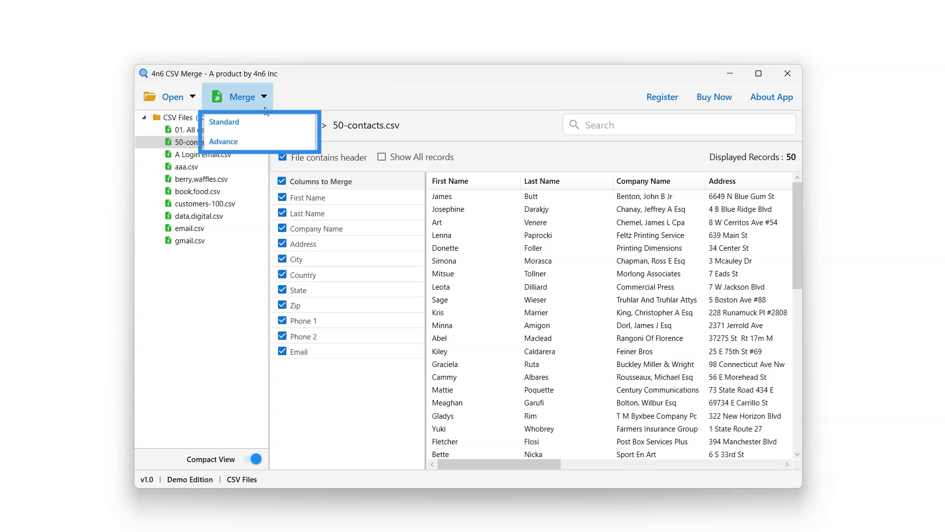
pyautogui.click(266, 144)
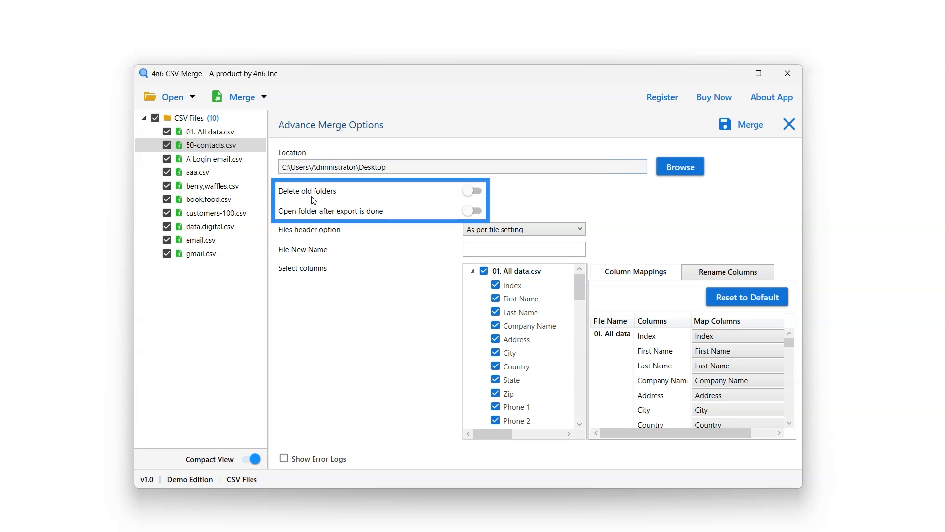
pyautogui.click(470, 193)
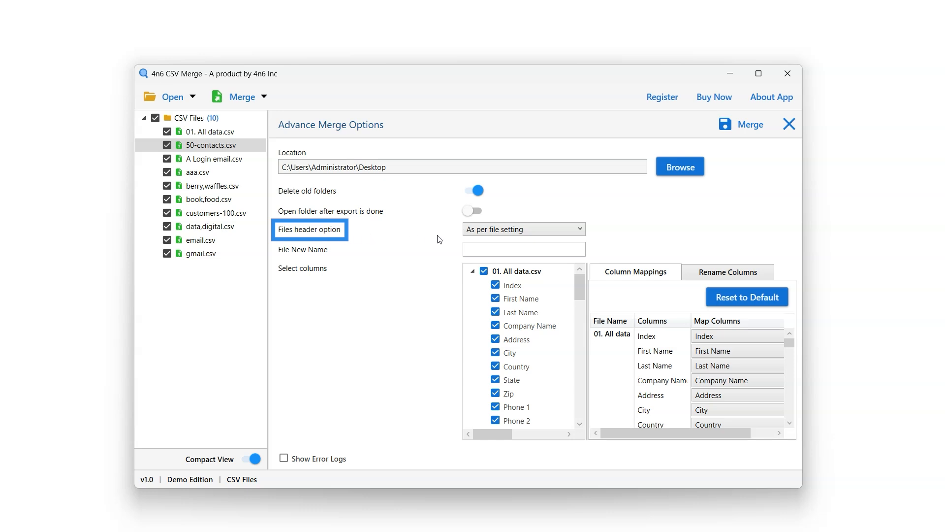
# Step: Keep the files header option at "As per file setting" and name the output file "merged csv file"
pyautogui.click(577, 233)
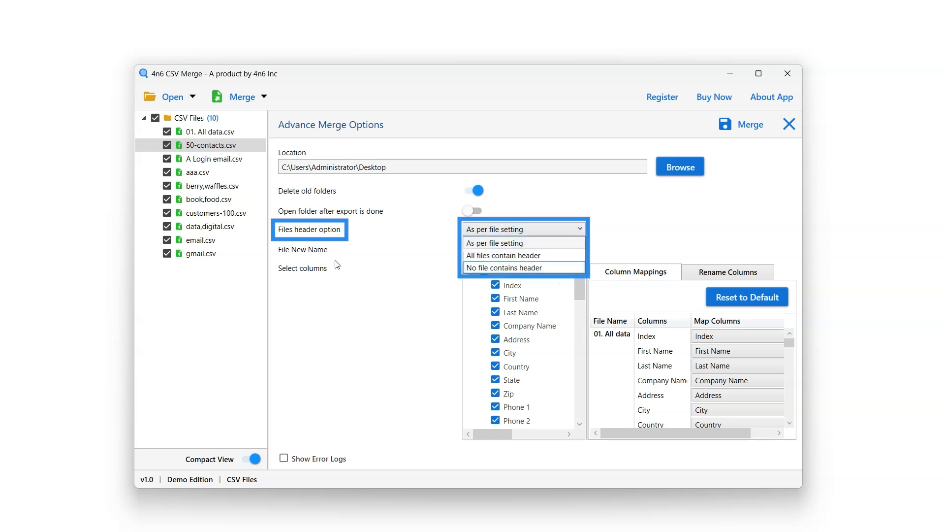
pyautogui.click(305, 254)
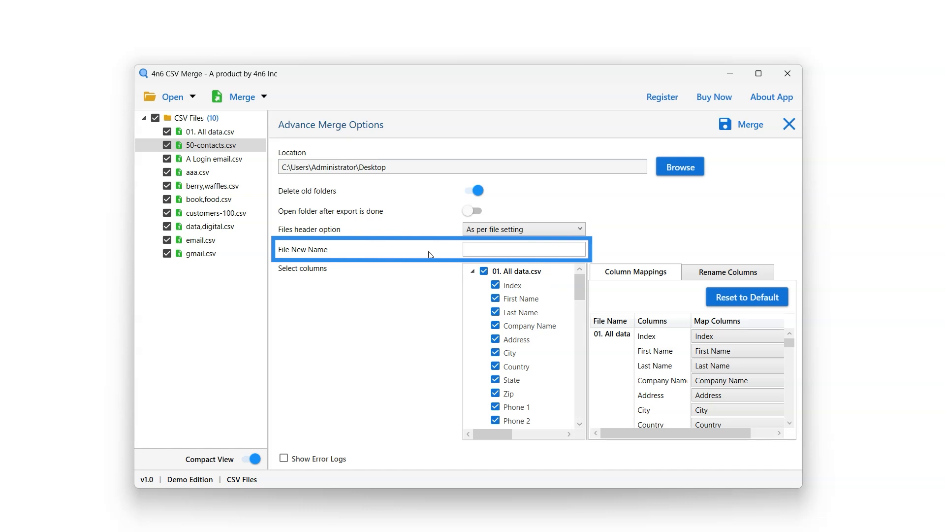
pyautogui.click(486, 252)
pyautogui.write('merged')
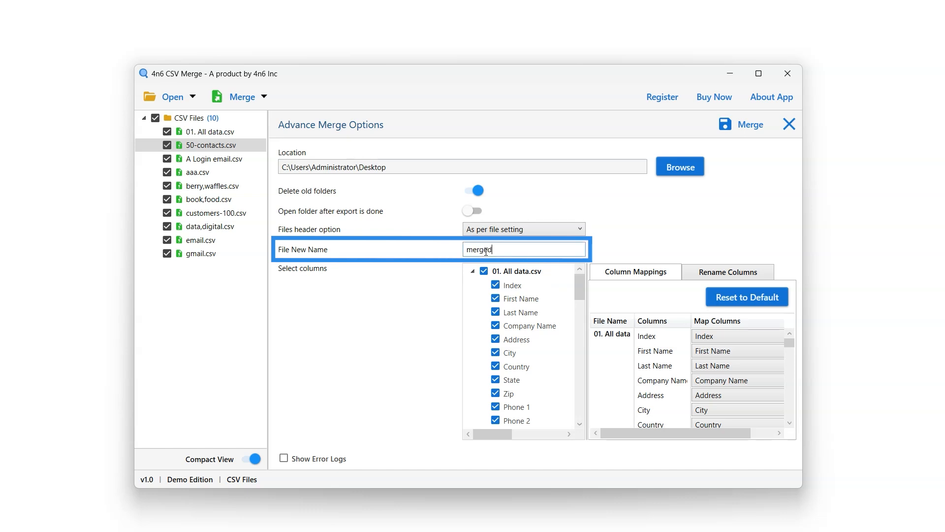
pyautogui.write(' csv file')
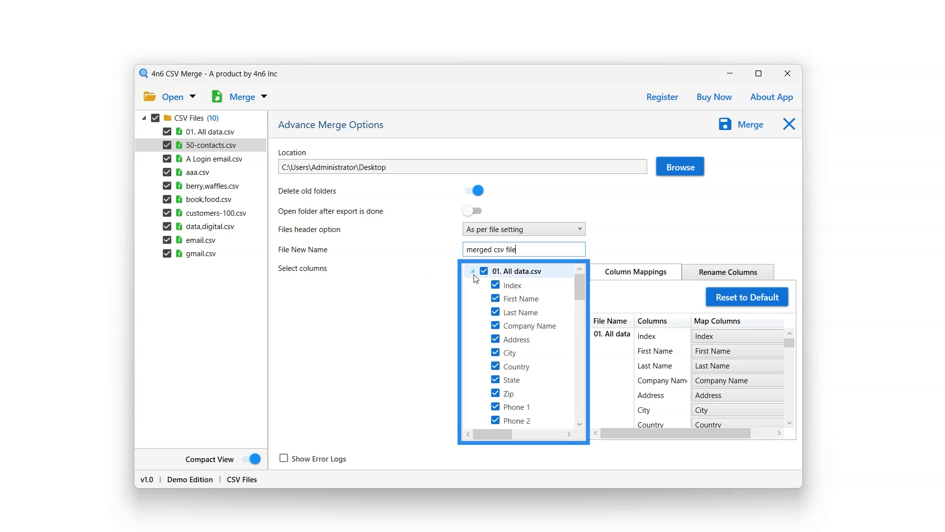
# Step: Exclude and re-include the Index column of 01. All data.csv, and browse the columns it can be mapped to
pyautogui.click(495, 284)
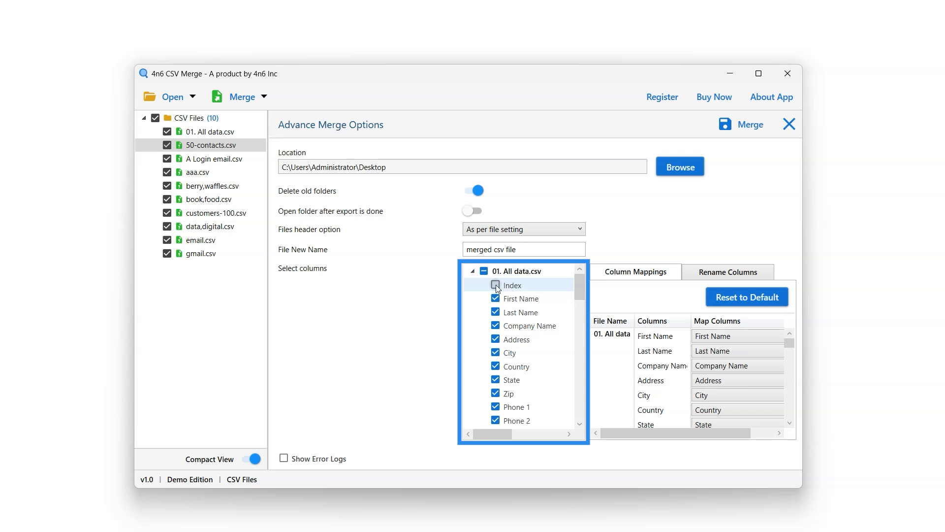
pyautogui.click(495, 285)
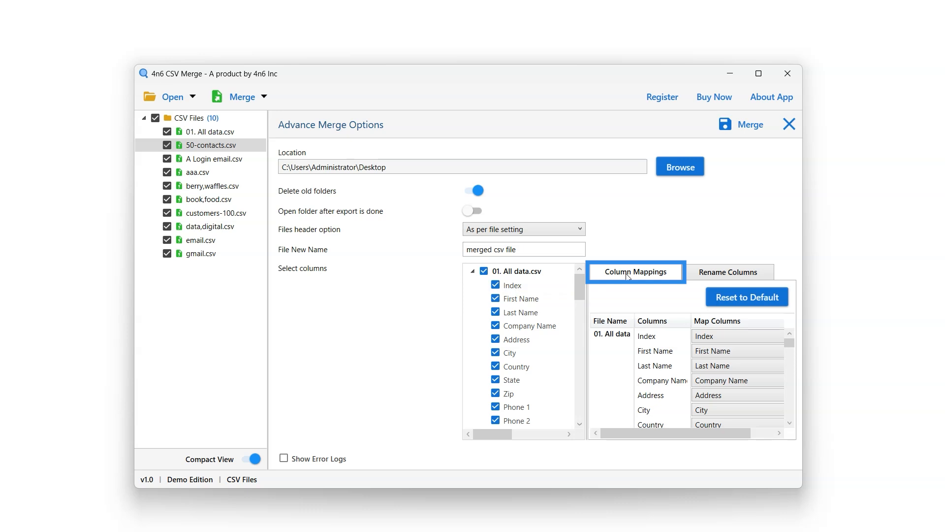
pyautogui.moveTo(680, 430); pyautogui.dragTo(743, 432)
pyautogui.click(754, 335)
pyautogui.scroll(-2, 720, 507)
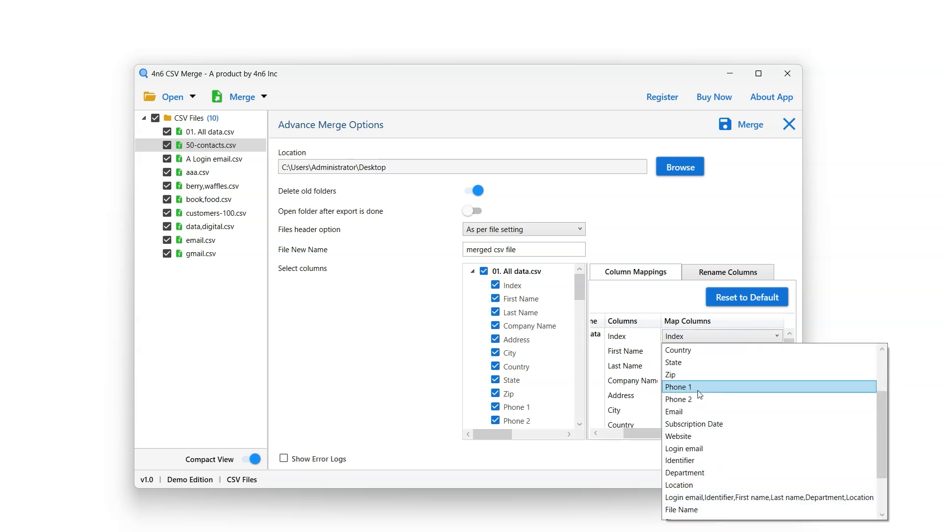
pyautogui.click(701, 338)
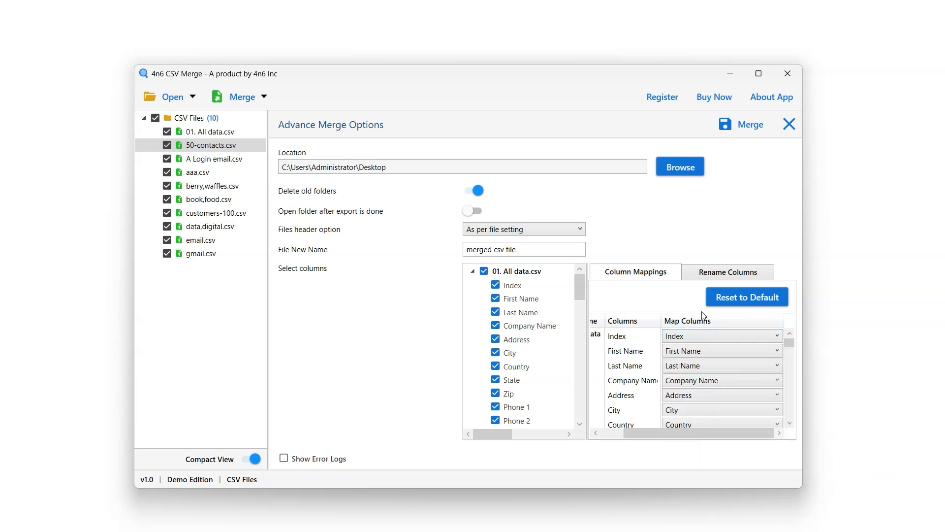
# Step: Try renaming the Index column to "name" in the merge output, and reset the column names to default
pyautogui.click(710, 277)
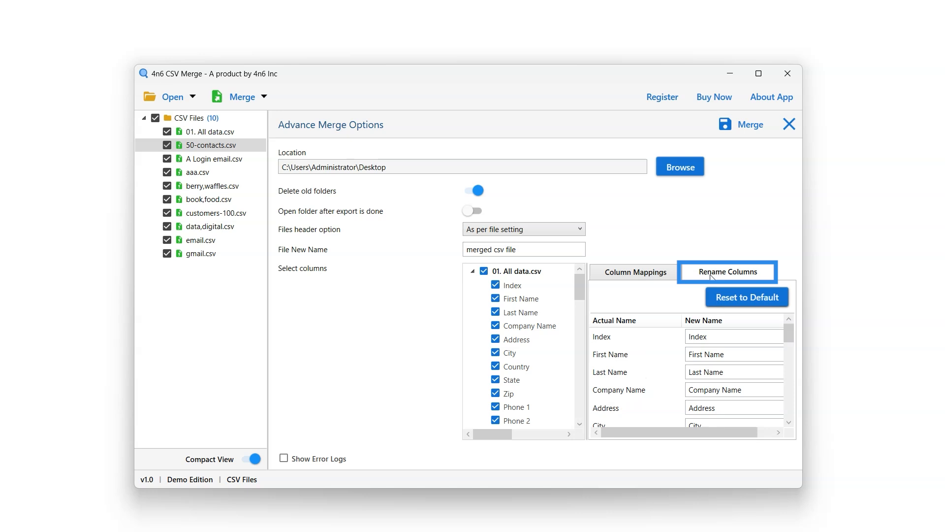
pyautogui.click(711, 339)
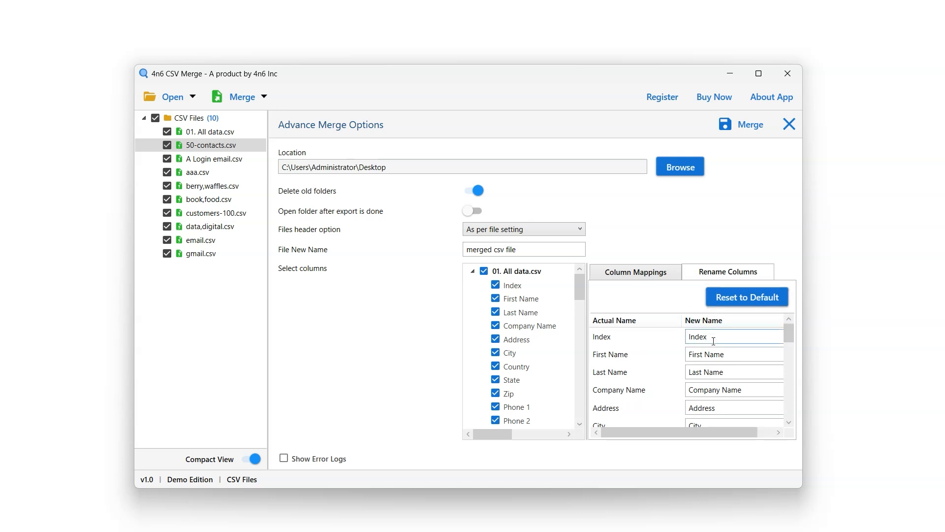
pyautogui.press('BackSpace')
pyautogui.press('BackSpace')
pyautogui.press('BackSpace')
pyautogui.press('BackSpace')
pyautogui.press('BackSpace')
pyautogui.write('name')
pyautogui.click(730, 356)
pyautogui.click(734, 300)
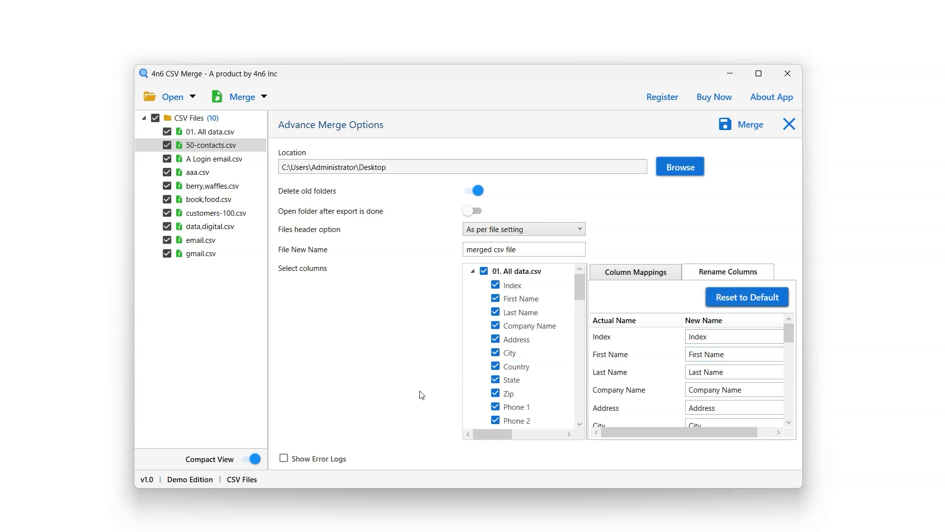
# Step: Exclude every file from the merge except 01. All data.csv, 50-contacts.csv and customers-100.csv
pyautogui.click(167, 158)
pyautogui.click(167, 172)
pyautogui.click(167, 185)
pyautogui.click(167, 199)
pyautogui.click(167, 226)
pyautogui.click(167, 239)
pyautogui.click(167, 253)
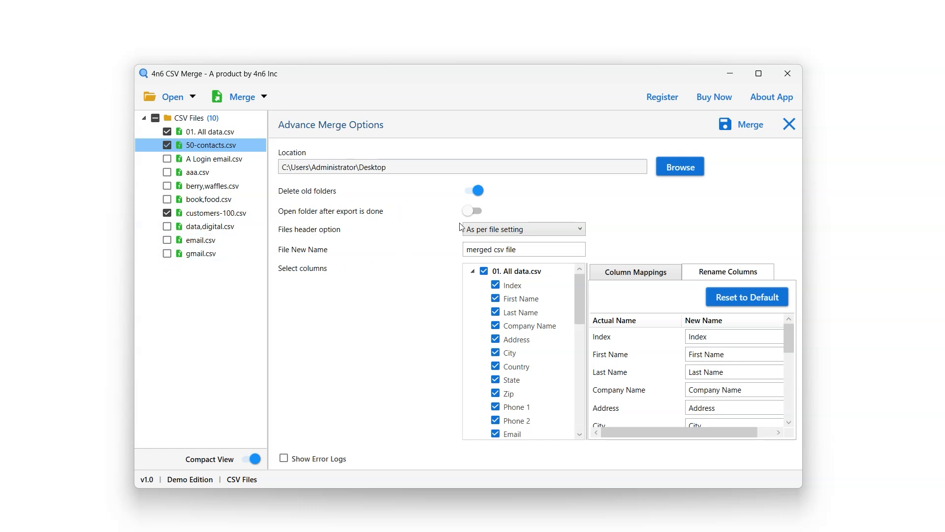
# Step: Merge the selected CSV files and open the merged file in Excel to review its columns through Customer Id
pyautogui.click(728, 122)
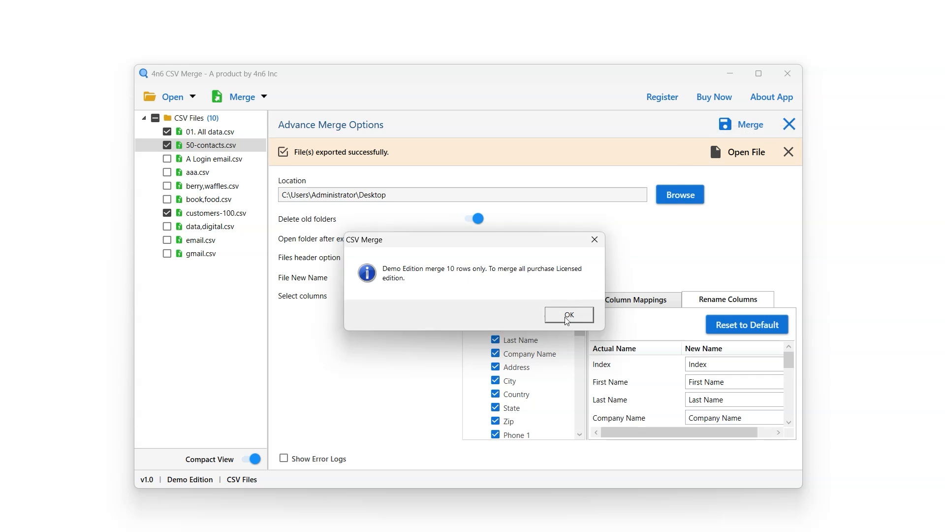
pyautogui.click(568, 316)
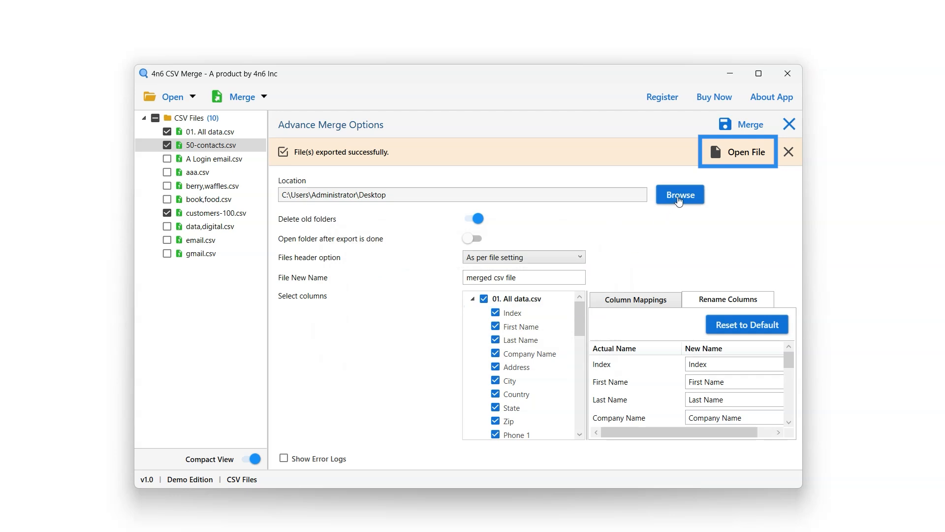
pyautogui.click(720, 158)
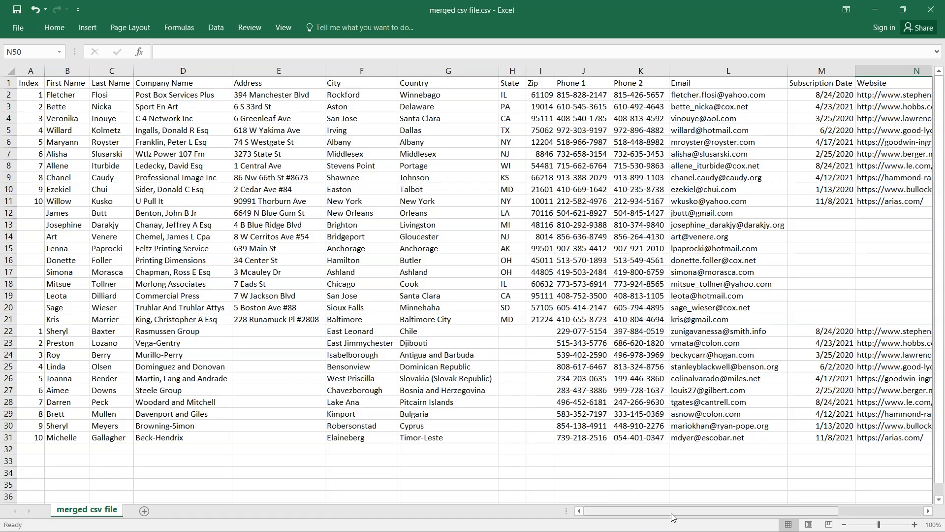
pyautogui.moveTo(673, 516); pyautogui.dragTo(775, 513)
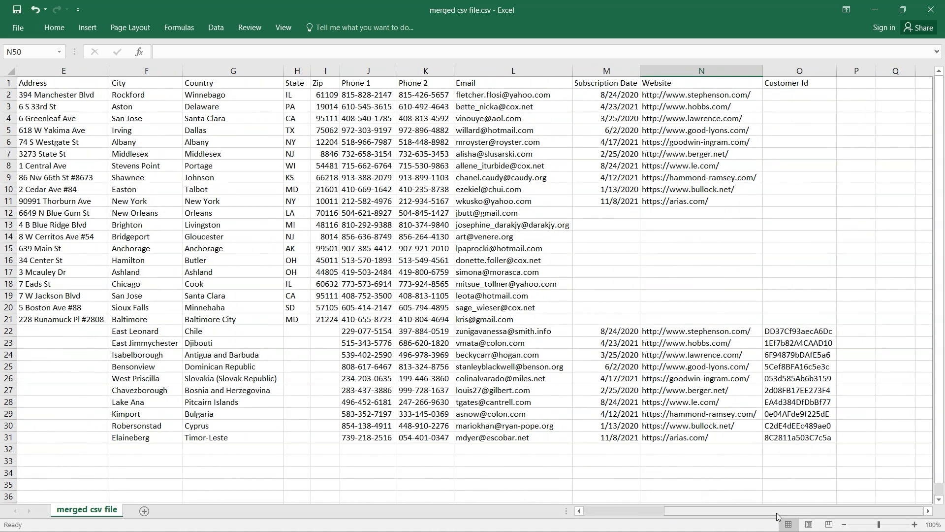